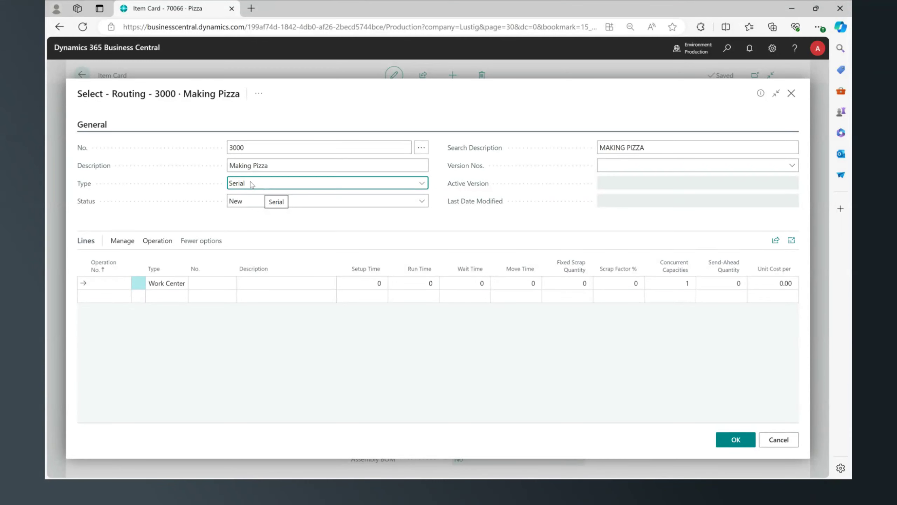
Assign work center 500 Grating Cheese to the first routing line with a setup time of 10 and a run time of 1
{"action": "left_click", "coordinate": [200, 284]}
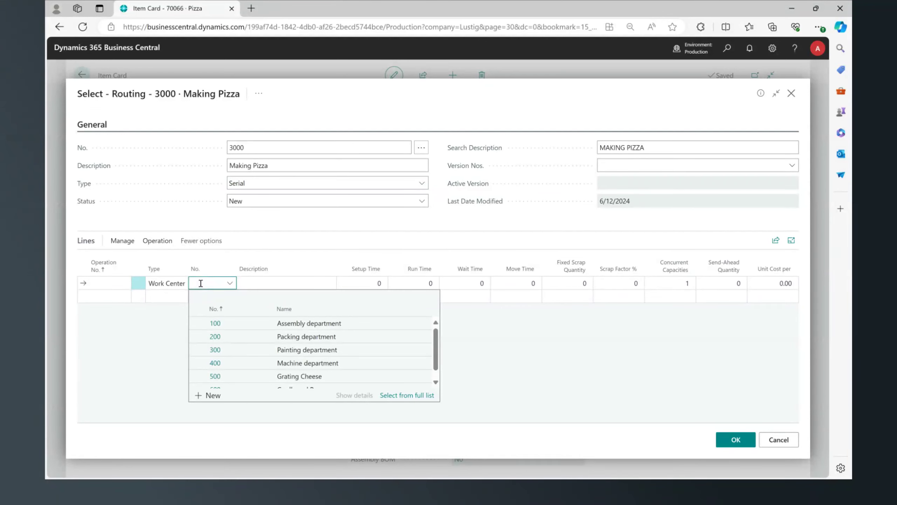
{"action": "left_click", "coordinate": [248, 374]}
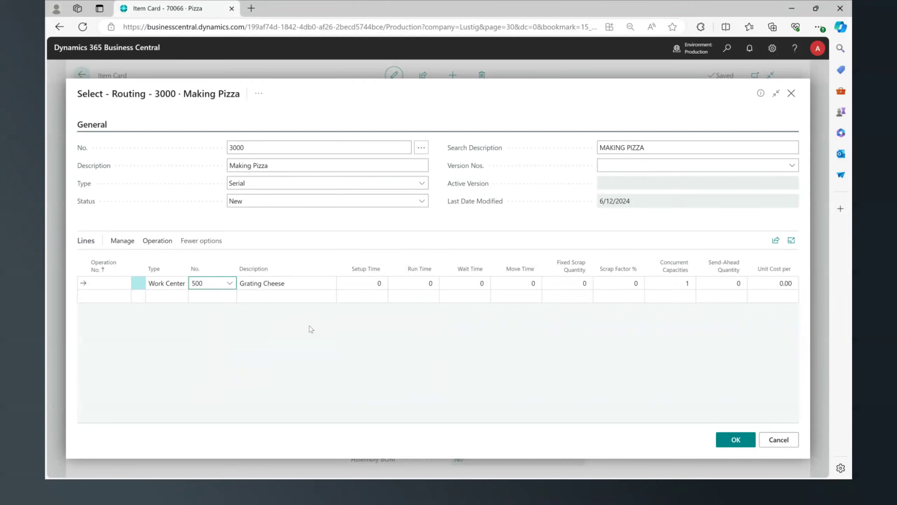
{"action": "left_click", "coordinate": [342, 284]}
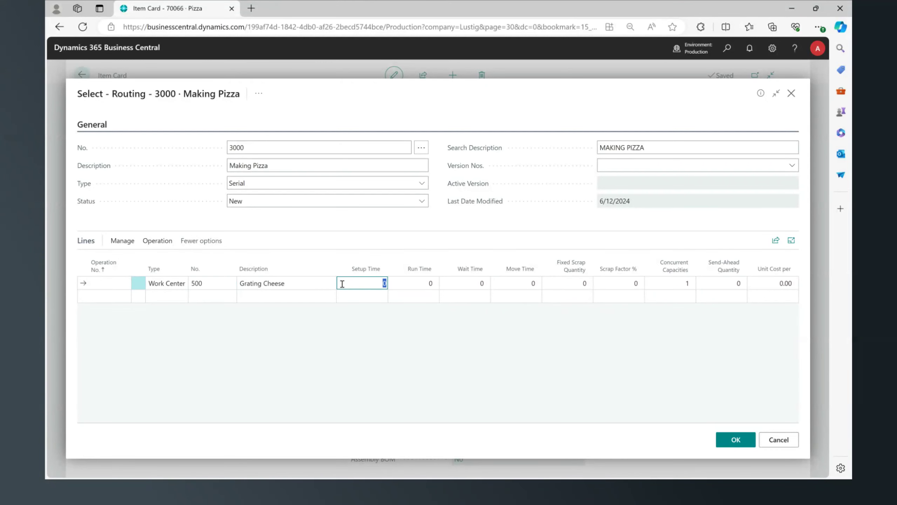
{"action": "type", "text": "10"}
{"action": "key", "text": "Tab"}
{"action": "type", "text": "1"}
{"action": "key", "text": "Tab"}
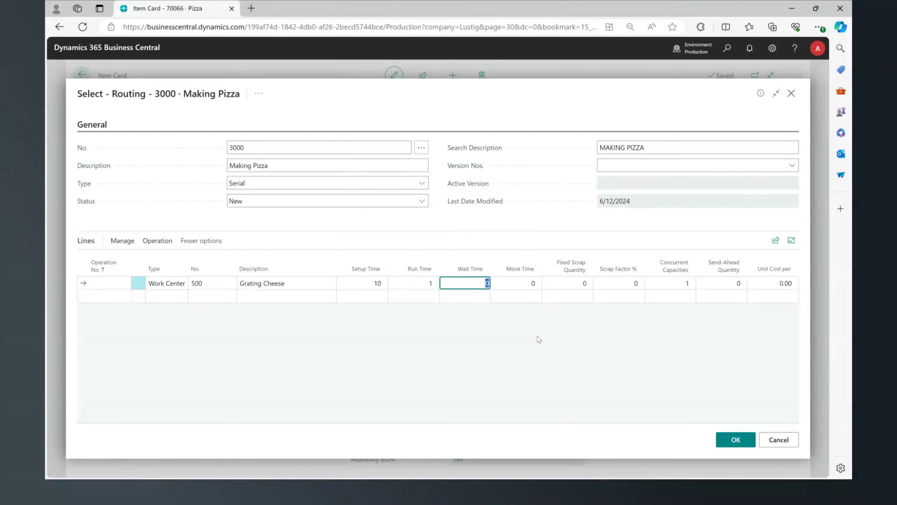
Set the Grating Cheese line's unit cost per to 0.50 and its operation number to 10
{"action": "left_click", "coordinate": [786, 284]}
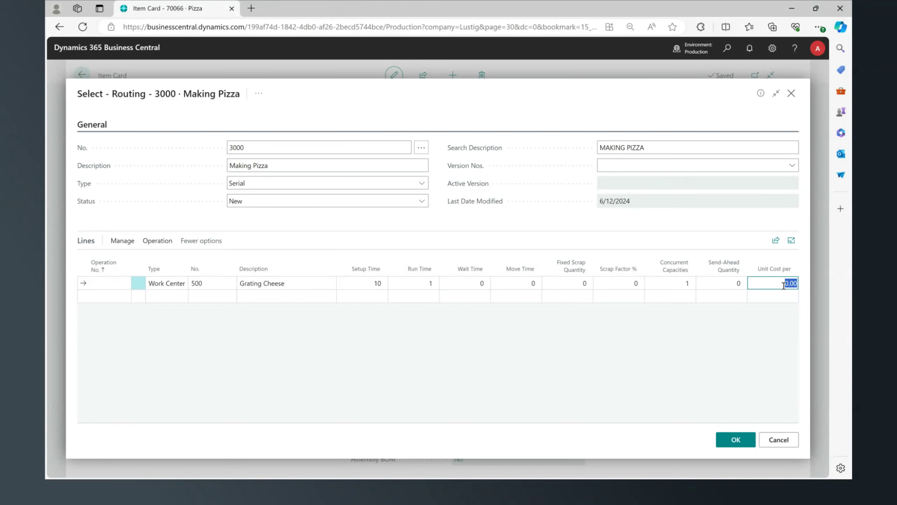
{"action": "left_click", "coordinate": [791, 284]}
{"action": "type", "text": "5"}
{"action": "left_click", "coordinate": [104, 284]}
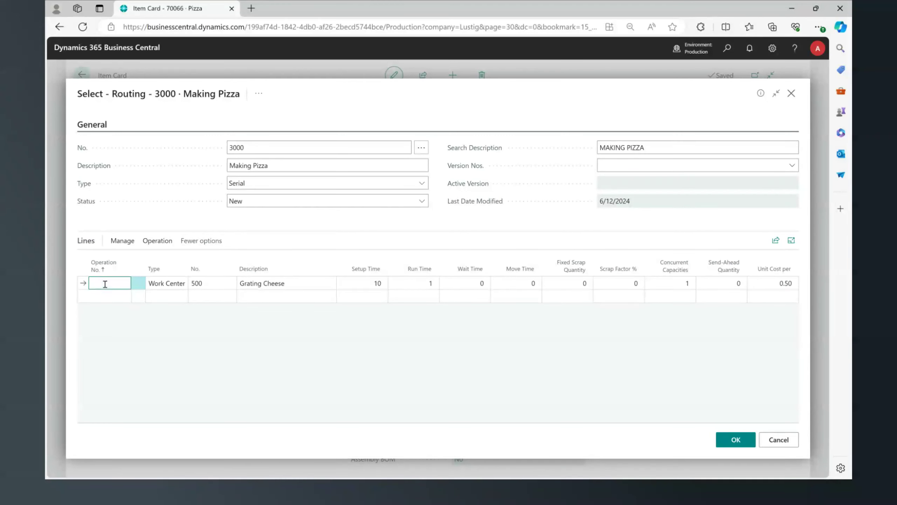
{"action": "type", "text": "10"}
{"action": "key", "text": "Tab"}
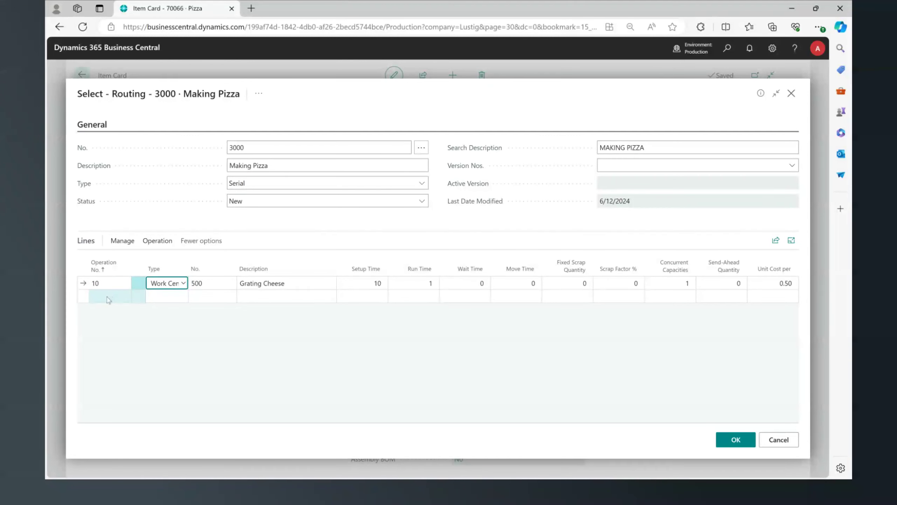
Add a second routing line as operation 20 using work center 600 Cardboard Box
{"action": "left_click", "coordinate": [108, 296]}
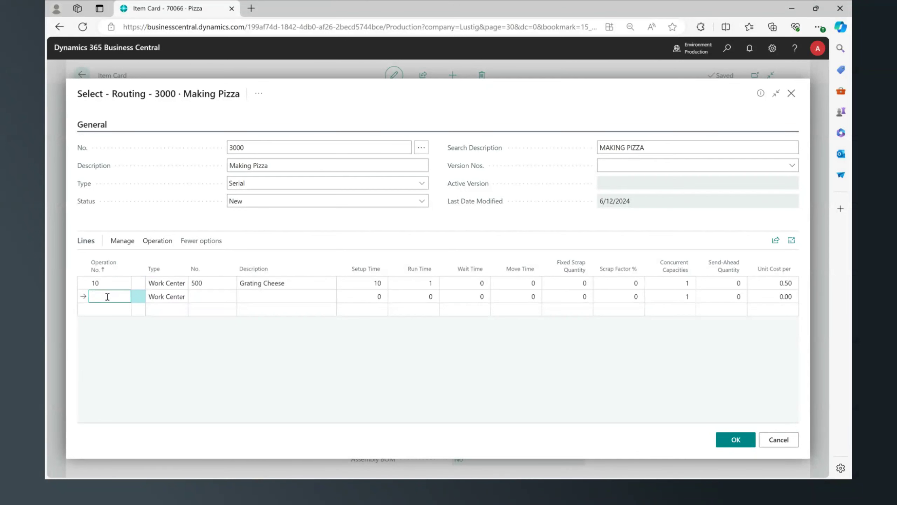
{"action": "type", "text": "20"}
{"action": "key", "text": "Tab"}
{"action": "key", "text": "Tab"}
{"action": "left_click", "coordinate": [230, 296]}
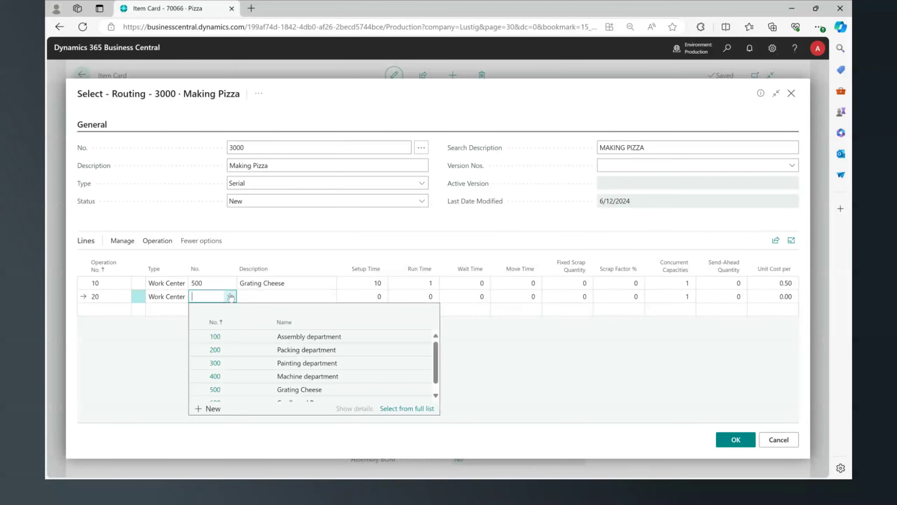
{"action": "scroll", "coordinate": [238, 350], "scroll_direction": "down", "scroll_amount": 1}
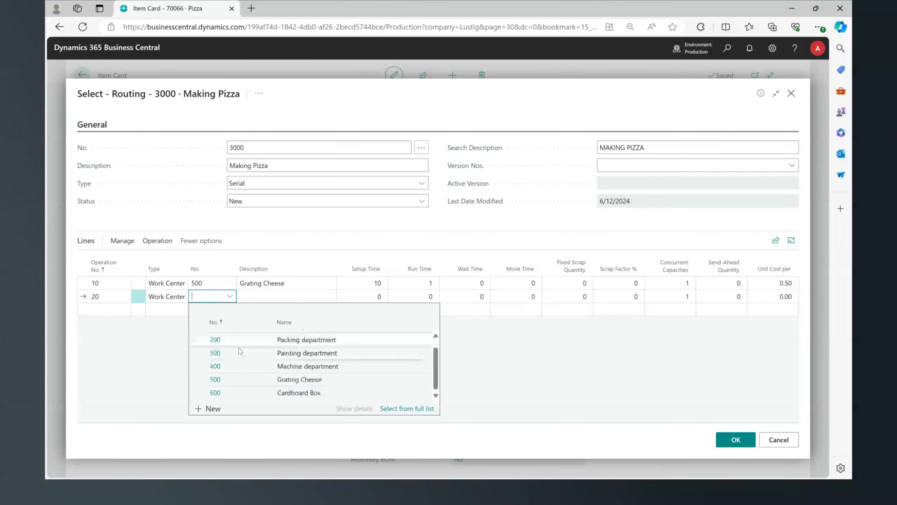
{"action": "left_click", "coordinate": [248, 393]}
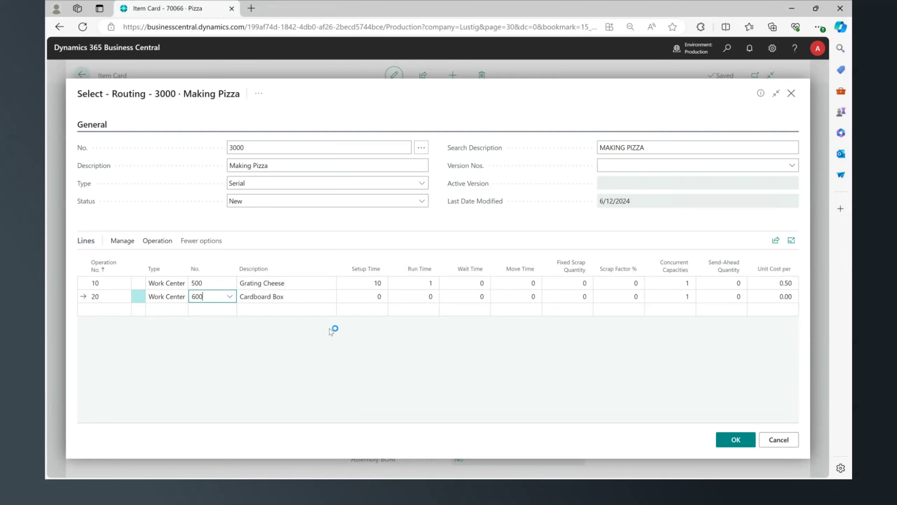
Set the Cardboard Box operation's setup time to 5 and run time to 1
{"action": "left_click", "coordinate": [359, 301]}
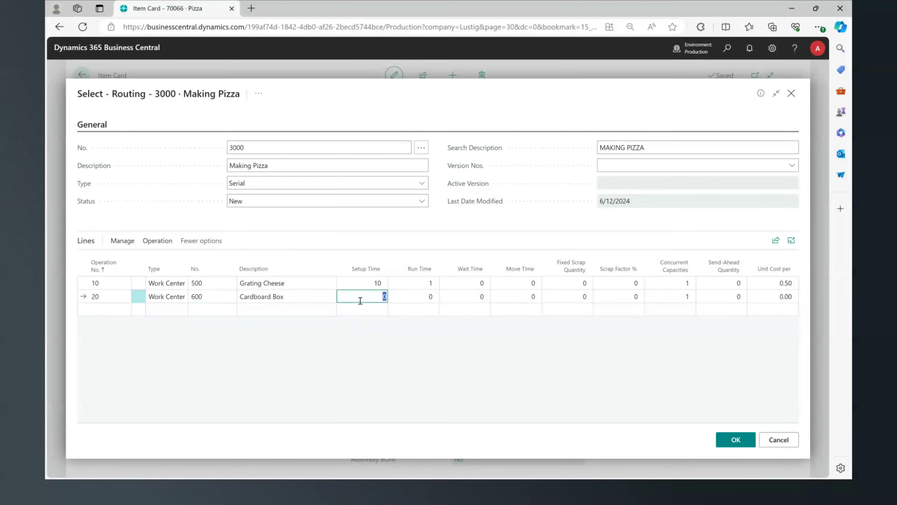
{"action": "type", "text": "5"}
{"action": "key", "text": "Tab"}
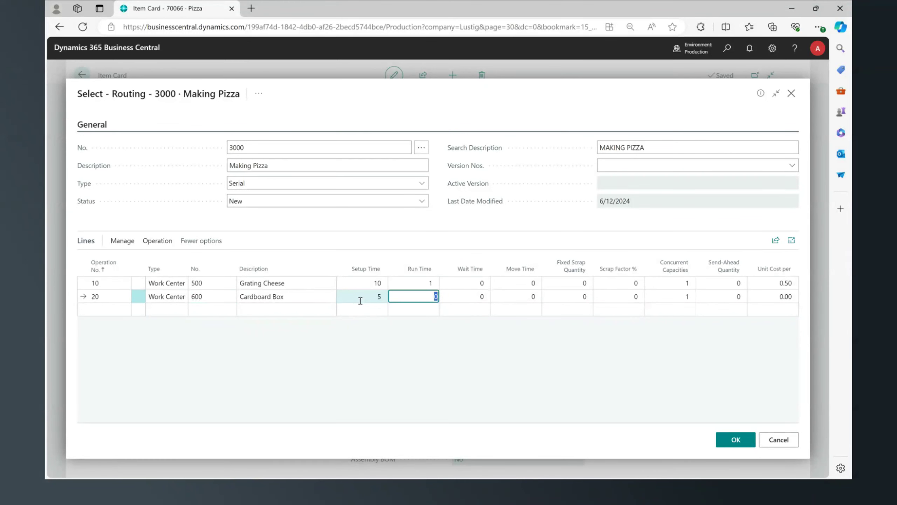
{"action": "type", "text": "1"}
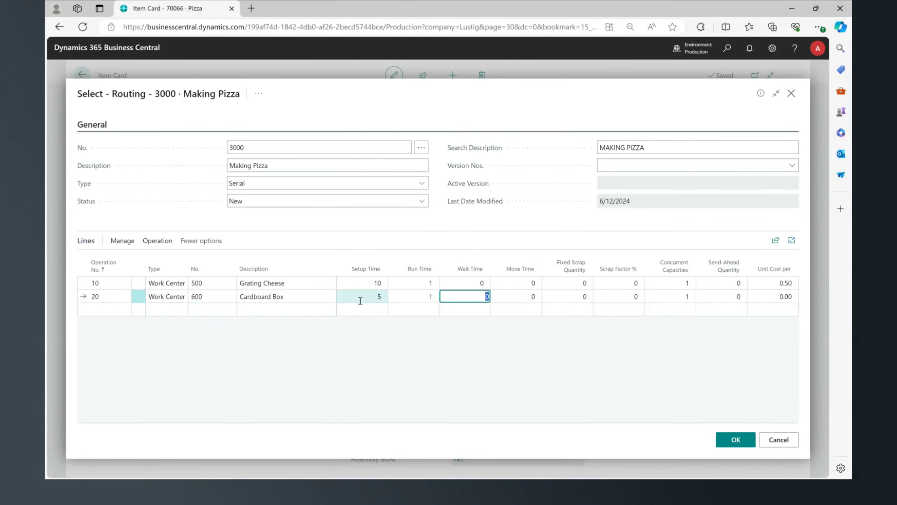
Set the Cardboard Box operation's unit cost per to 0.35
{"action": "left_click", "coordinate": [787, 296]}
{"action": "left_click", "coordinate": [792, 296]}
{"action": "key", "text": "BackSpace"}
{"action": "type", "text": "3"}
{"action": "key", "text": "Delete"}
{"action": "type", "text": "5"}
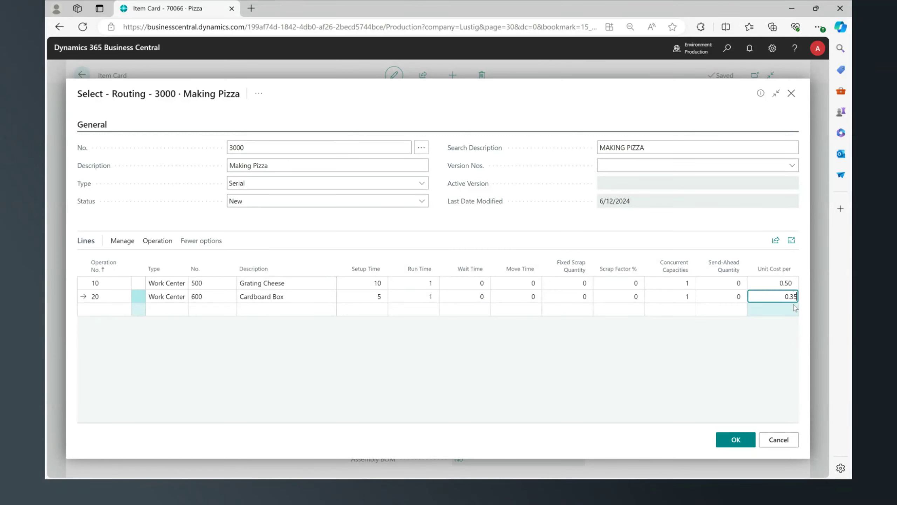
{"action": "left_click", "coordinate": [702, 337]}
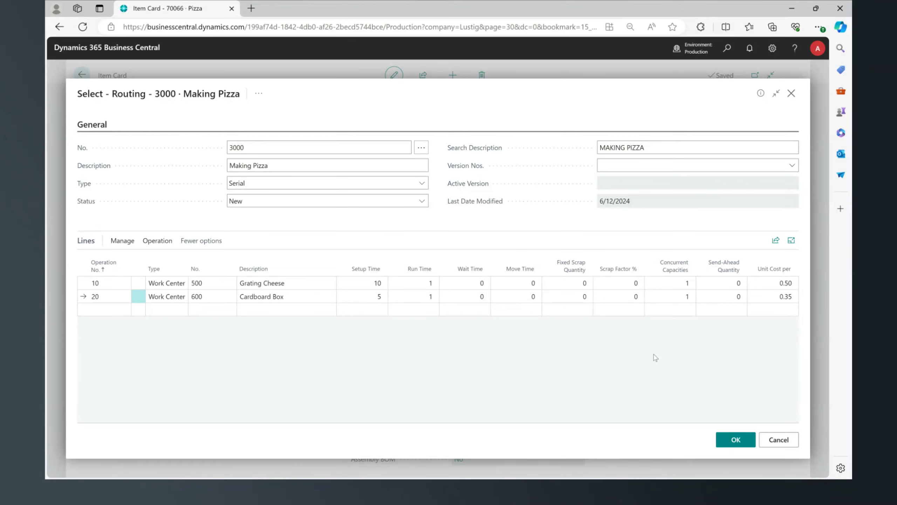
Change the Making Pizza routing's status to Certified and accept the routing for the Pizza item
{"action": "left_click", "coordinate": [349, 201]}
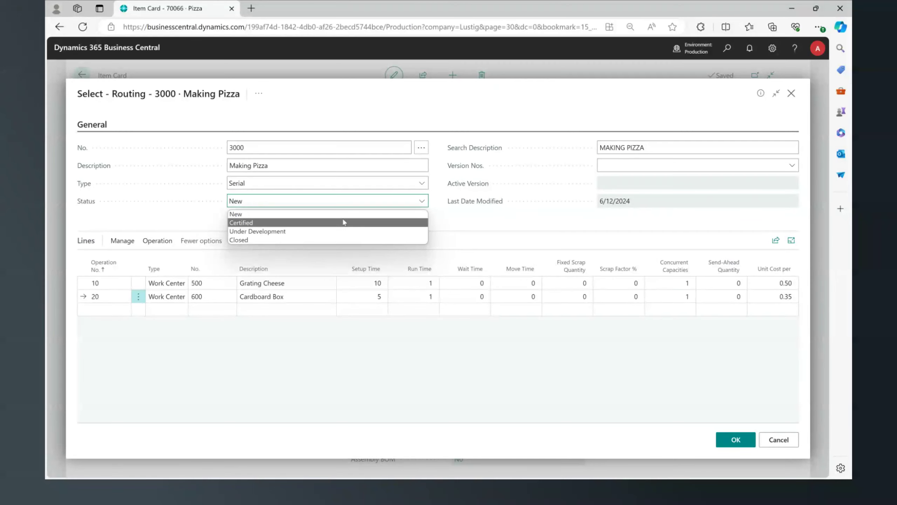
{"action": "left_click", "coordinate": [345, 223]}
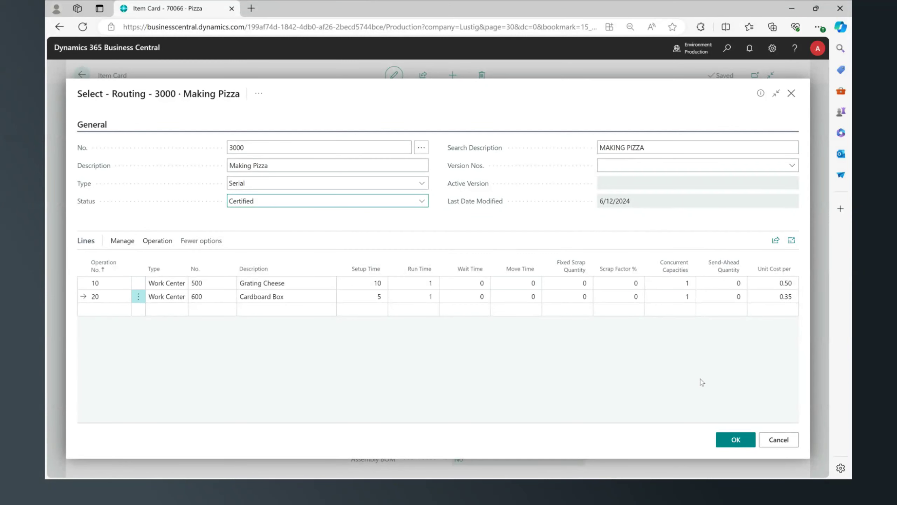
{"action": "left_click", "coordinate": [731, 443]}
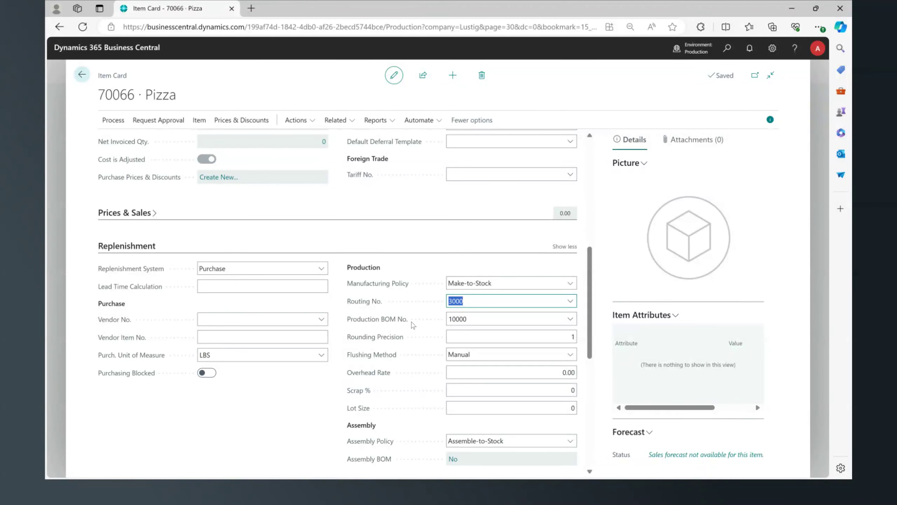
Search for "released pr" and open the Released Production Orders list
{"action": "mouse_move", "coordinate": [409, 321]}
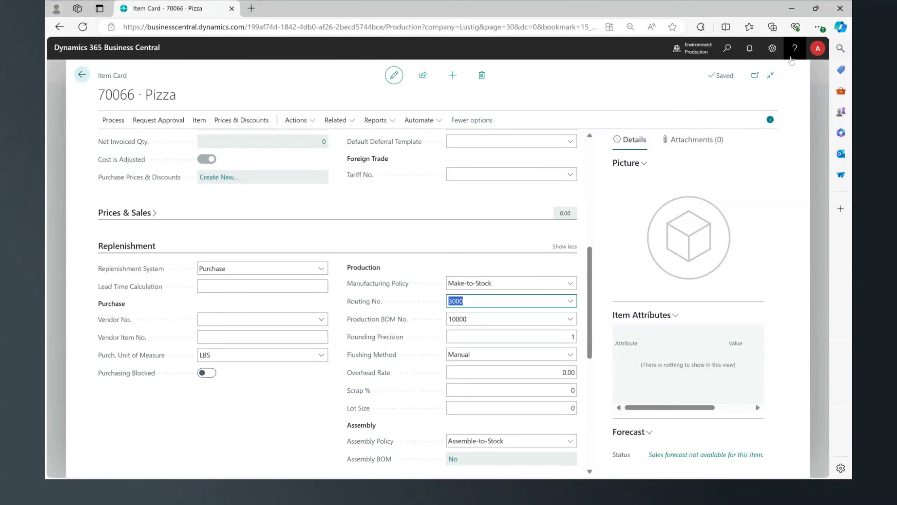
{"action": "left_click", "coordinate": [725, 51]}
{"action": "type", "text": "r"}
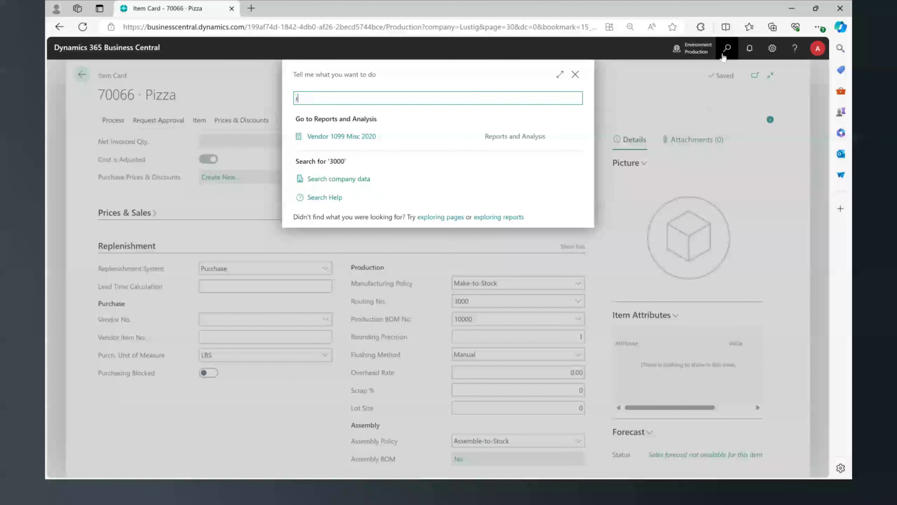
{"action": "type", "text": "elease"}
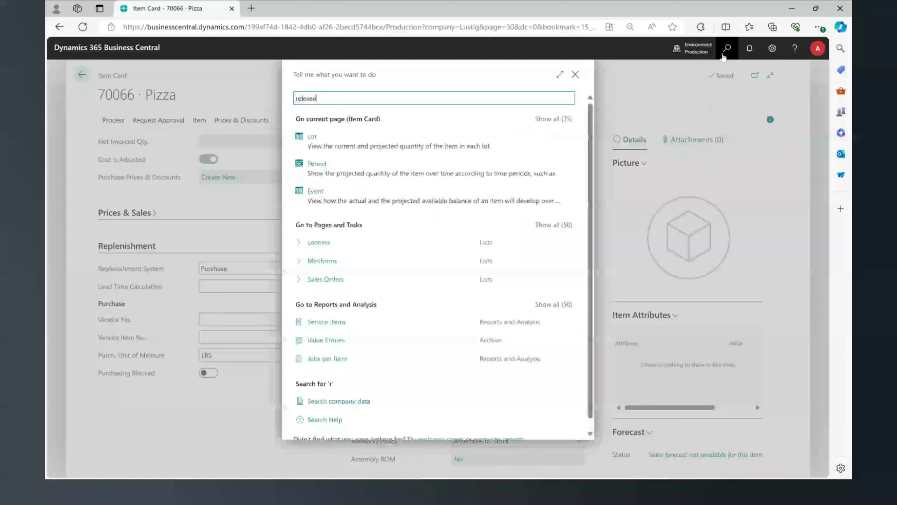
{"action": "type", "text": "d pr"}
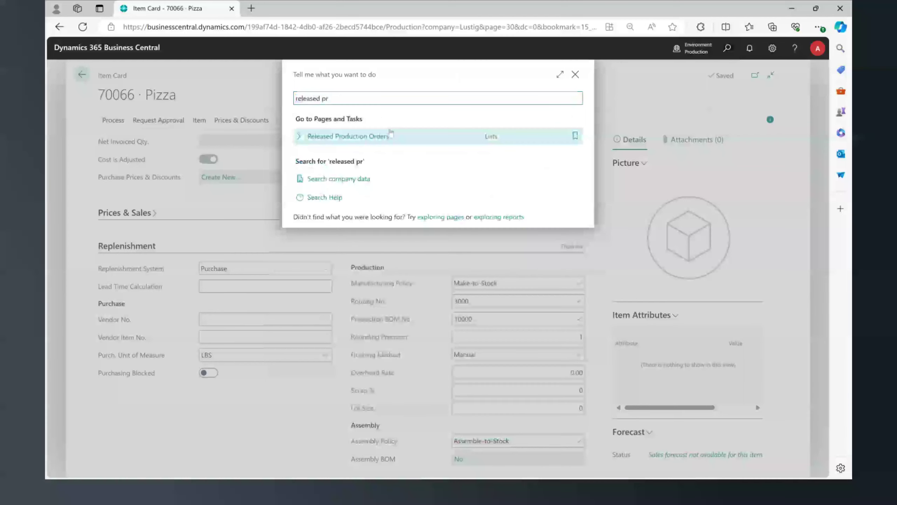
{"action": "left_click", "coordinate": [390, 135]}
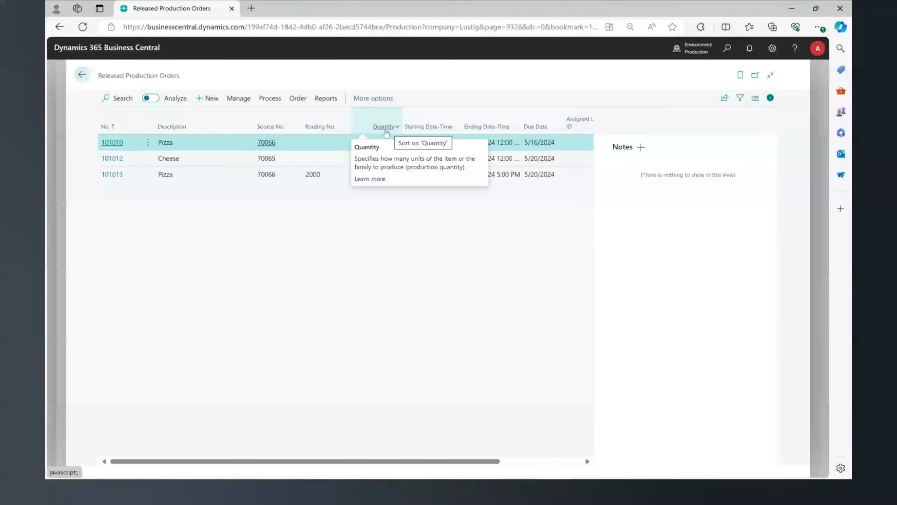
Create a new released production order with the description "Making Pizza", keeping Item as the source type
{"action": "left_click", "coordinate": [207, 98]}
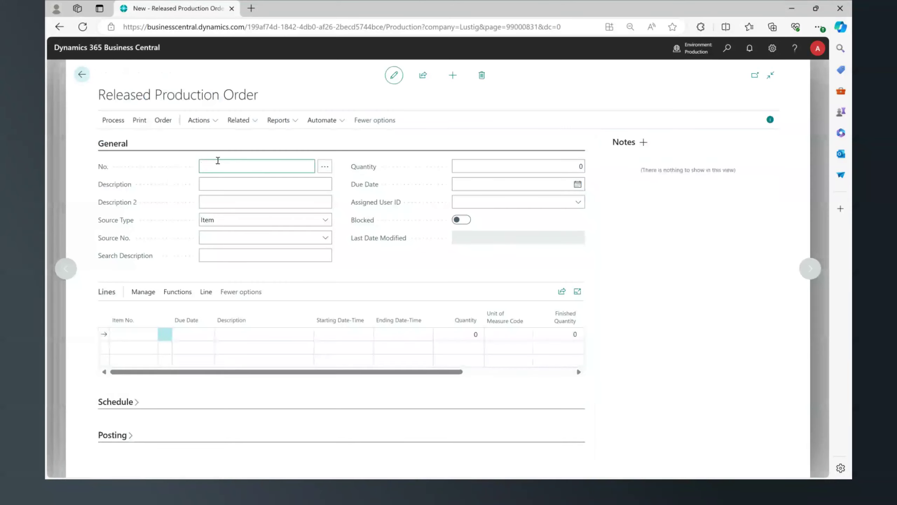
{"action": "key", "text": "Tab"}
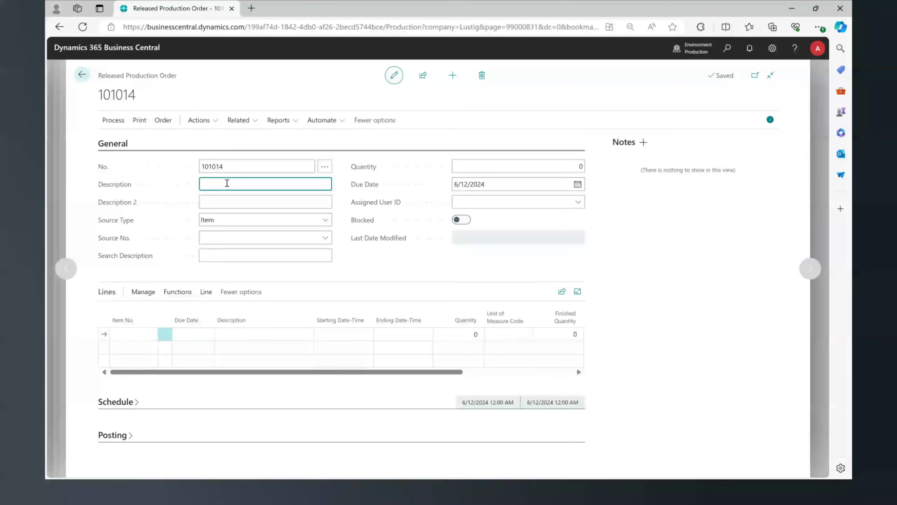
{"action": "type", "text": "Making Pizza"}
{"action": "key", "text": "Tab"}
{"action": "key", "text": "Tab"}
{"action": "key", "text": "Tab"}
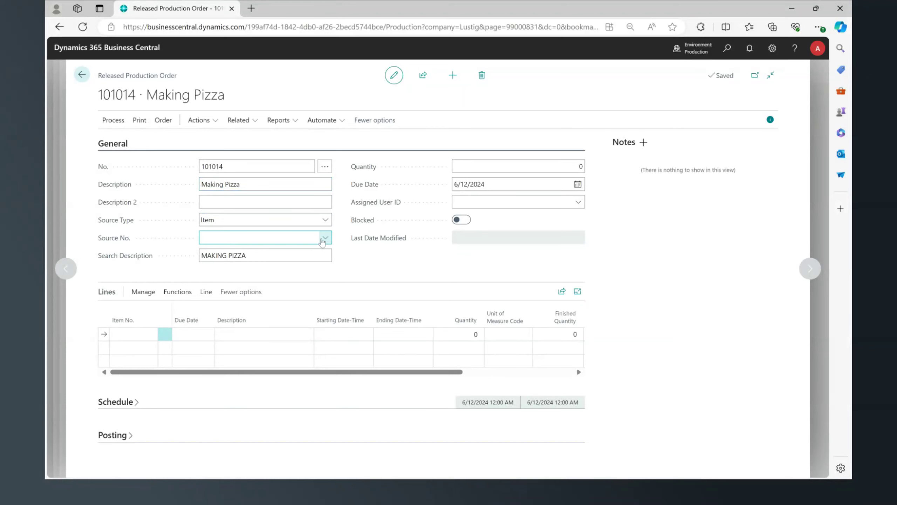
Set the production order's source to the Pizza item 70066 and its quantity to 100
{"action": "left_click", "coordinate": [322, 239]}
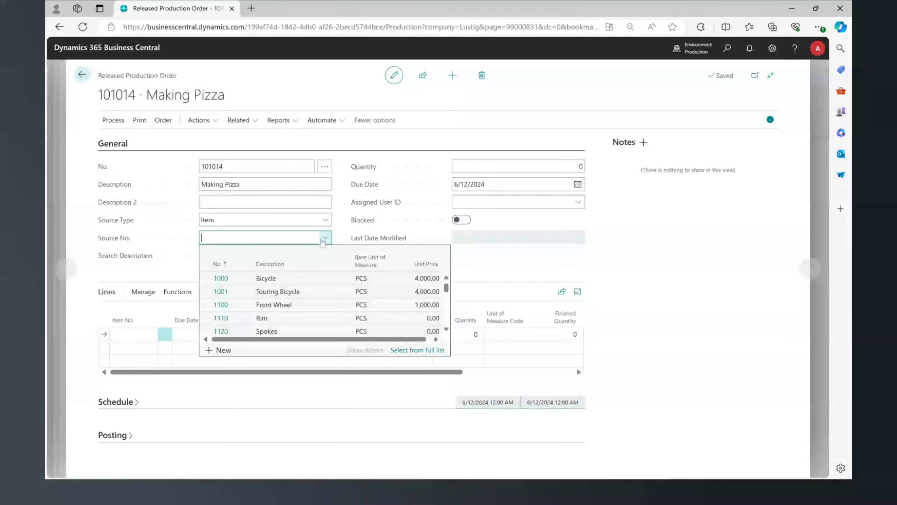
{"action": "type", "text": "pizza"}
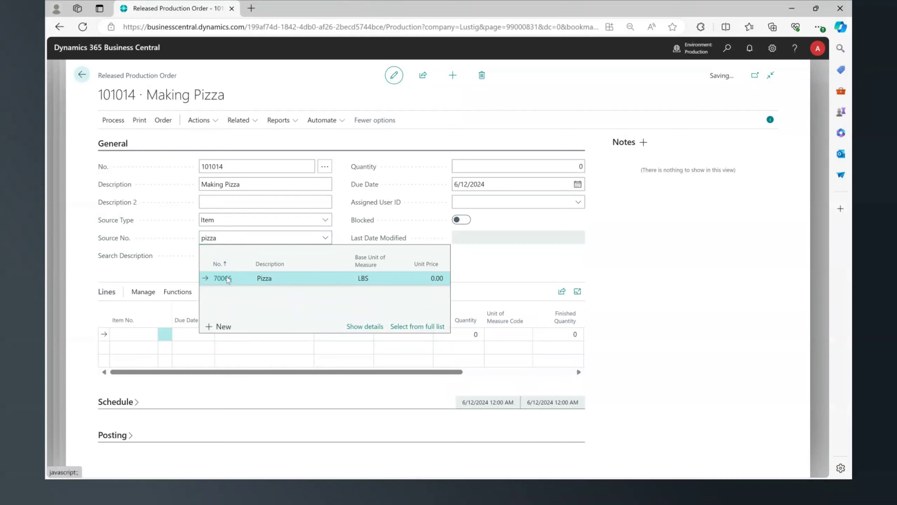
{"action": "left_click", "coordinate": [228, 278]}
{"action": "left_click", "coordinate": [487, 165]}
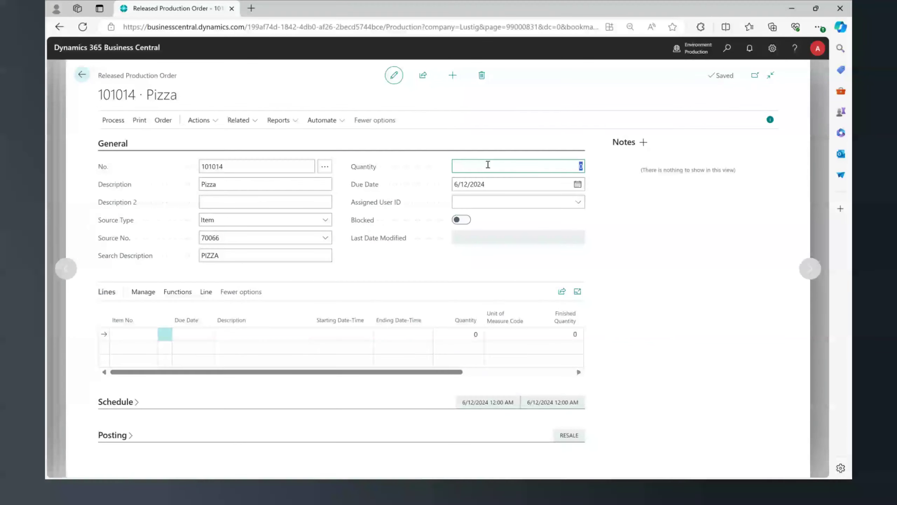
{"action": "type", "text": "100"}
{"action": "key", "text": "Tab"}
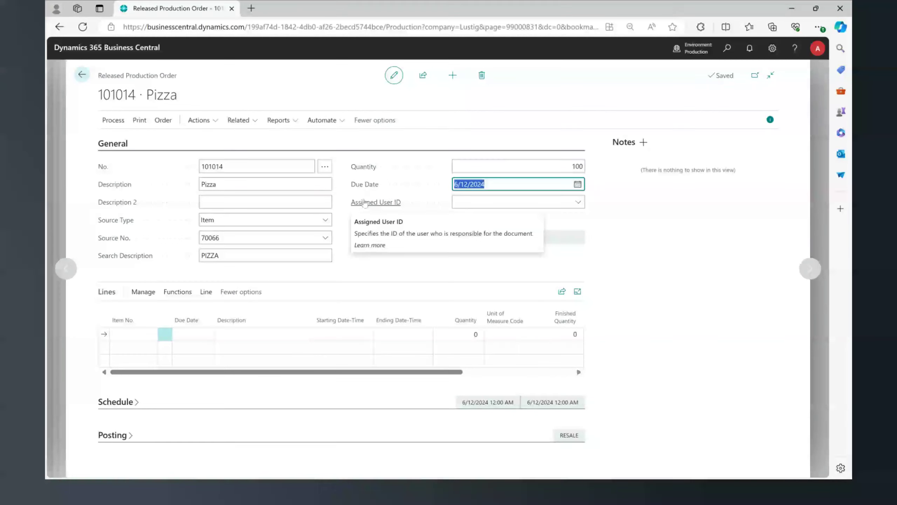
Try to refresh the production order with backward scheduling, calculating lines, routings and component need
{"action": "left_click", "coordinate": [113, 120]}
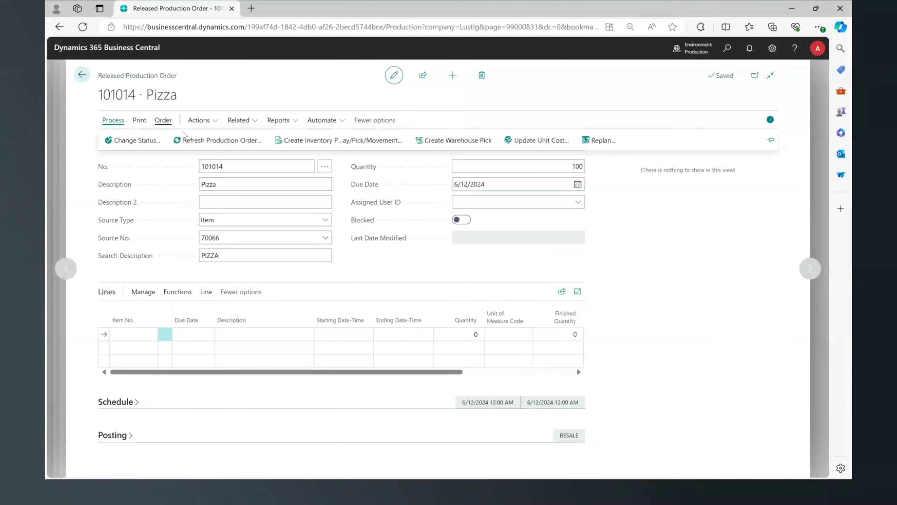
{"action": "left_click", "coordinate": [212, 140]}
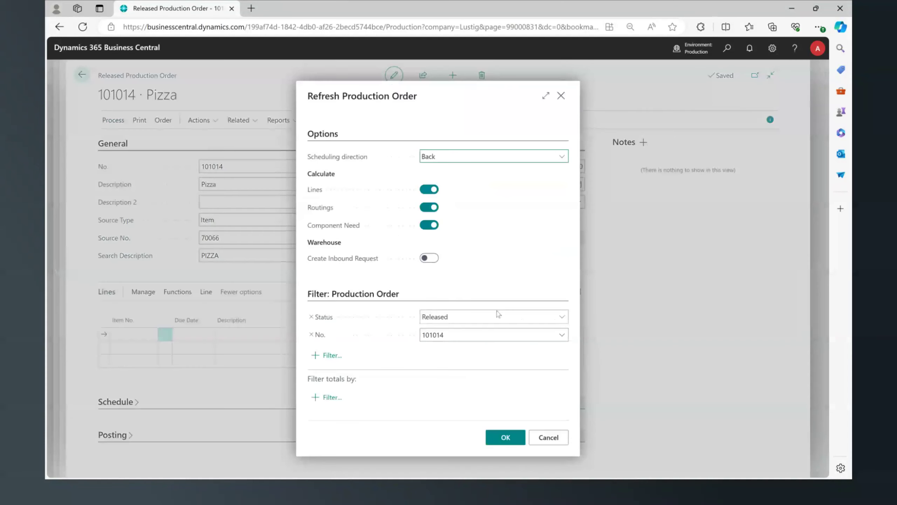
{"action": "left_click", "coordinate": [506, 437]}
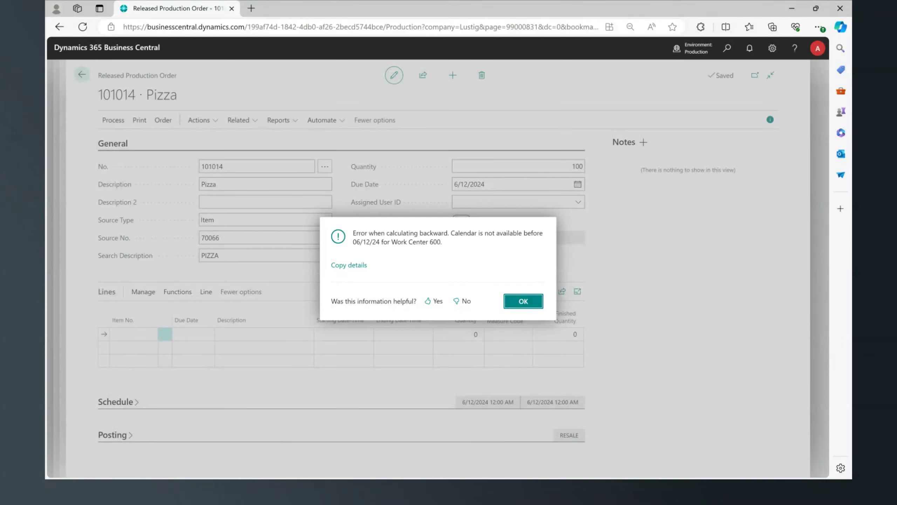
{"action": "key", "text": "Return"}
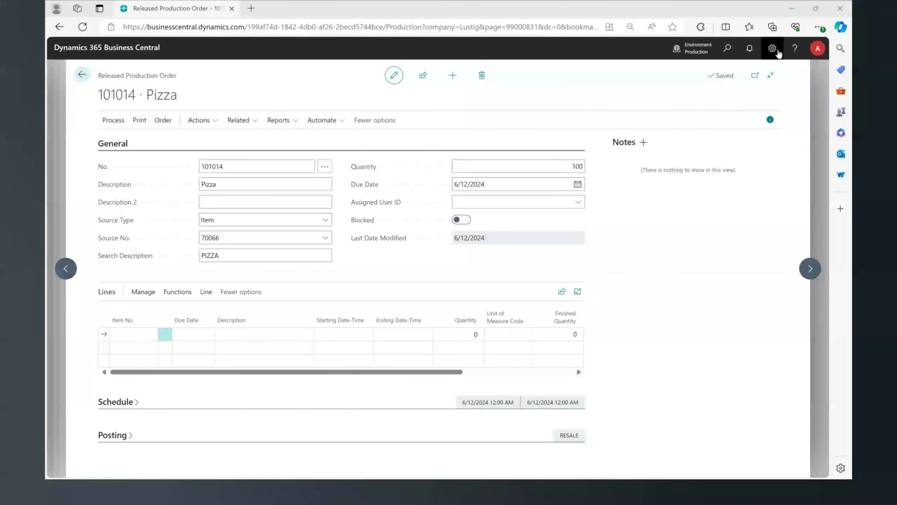
Try once more to refresh the Pizza production order, keeping backward scheduling with lines, routings and component need calculated
{"action": "left_click", "coordinate": [121, 122]}
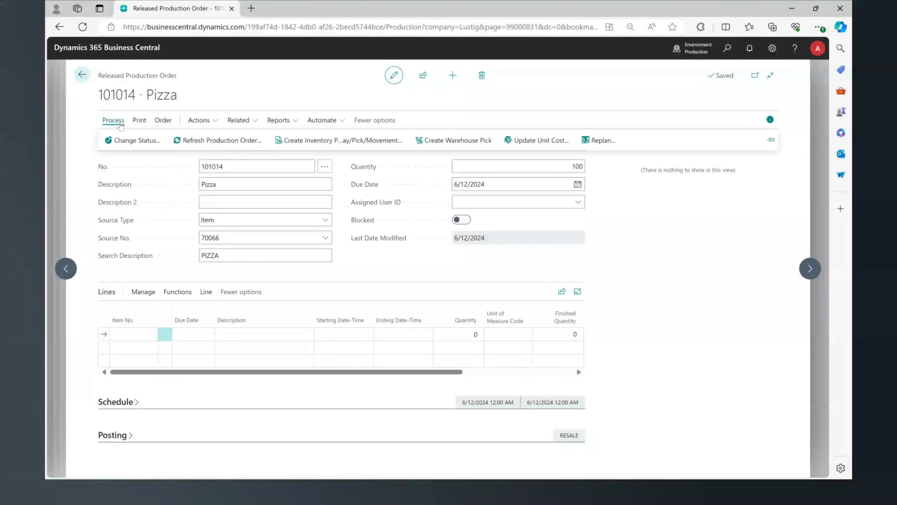
{"action": "left_click", "coordinate": [213, 146]}
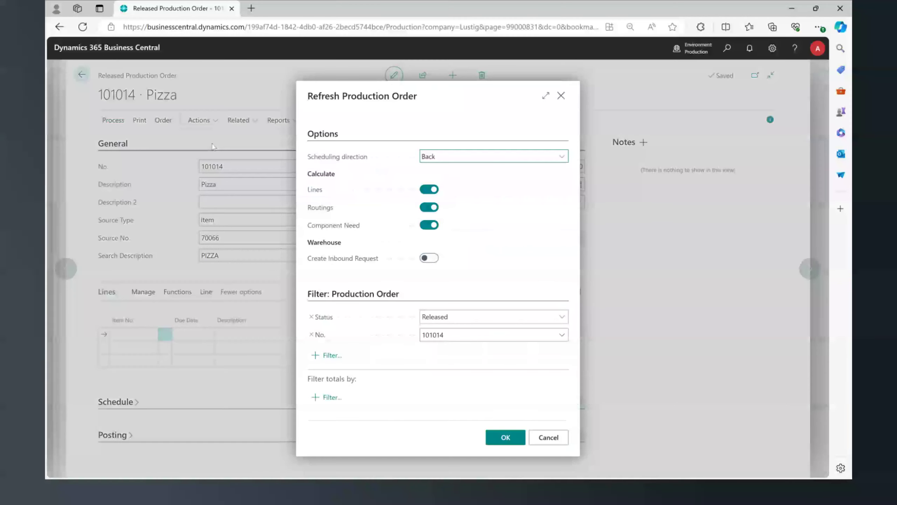
{"action": "left_click", "coordinate": [505, 437]}
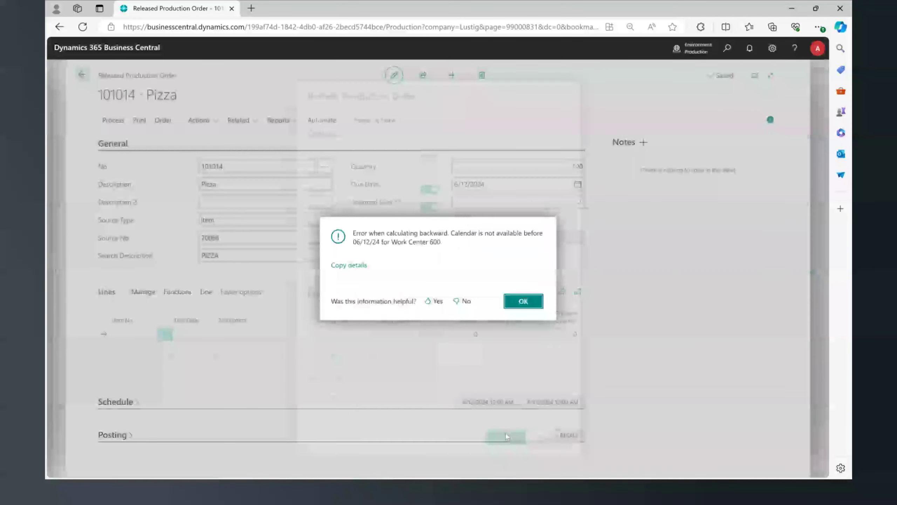
{"action": "key", "text": "Return"}
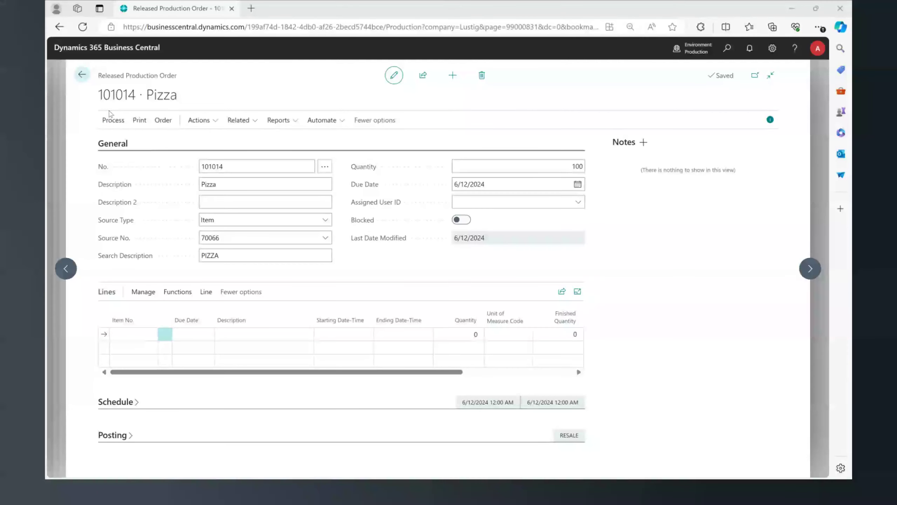
Refresh the released Pizza production order using backward scheduling, with lines, routings and component need calculated
{"action": "left_click", "coordinate": [114, 121]}
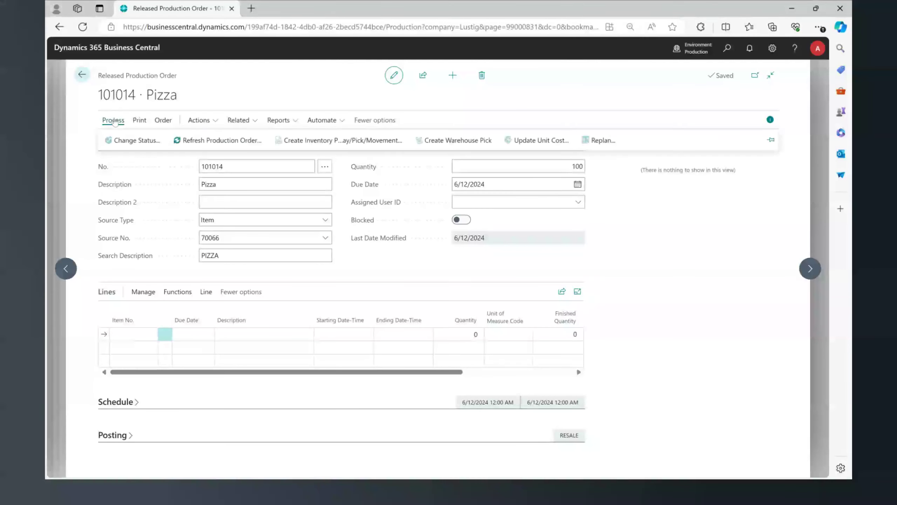
{"action": "left_click", "coordinate": [216, 142]}
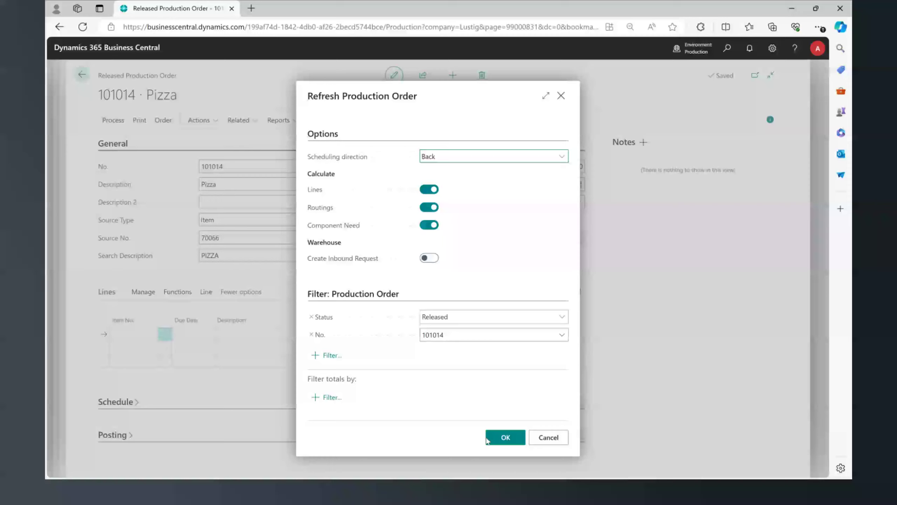
{"action": "left_click", "coordinate": [497, 438]}
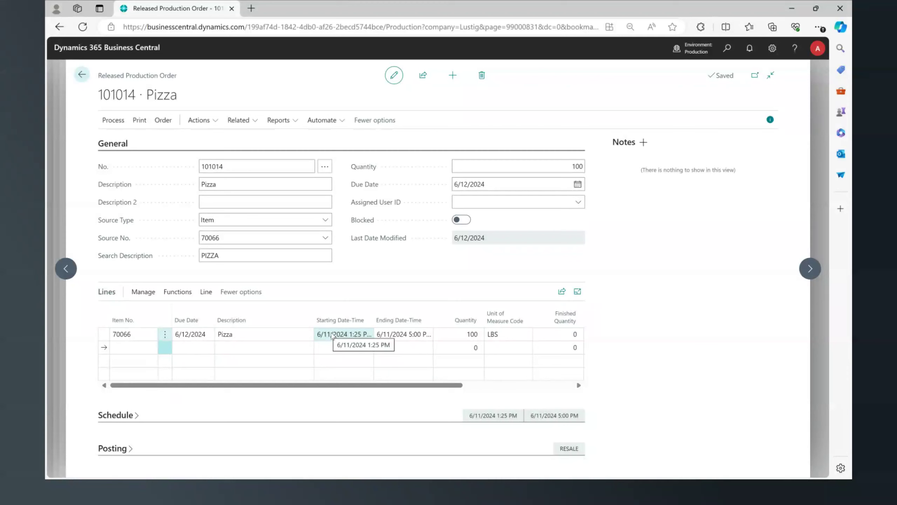
Check the starting date-time on the order's Pizza line and view the line's production order routing
{"action": "left_click", "coordinate": [335, 345]}
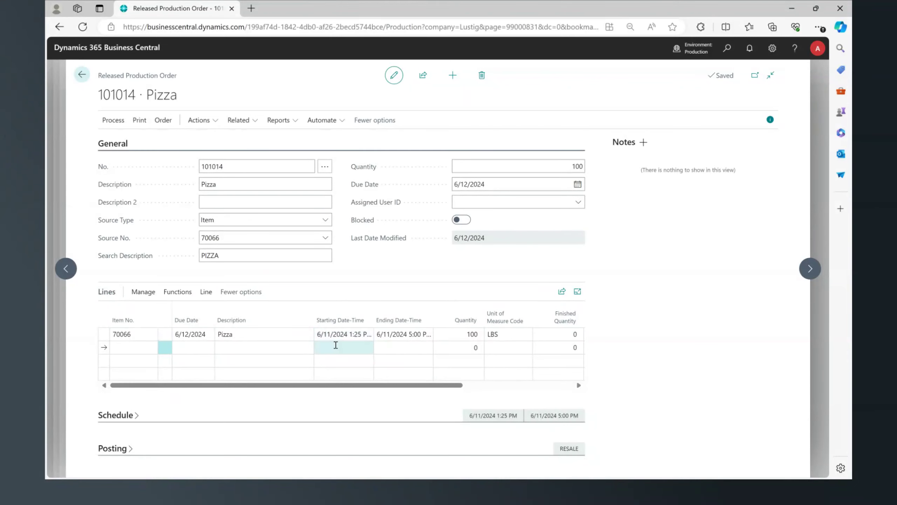
{"action": "left_click", "coordinate": [333, 339]}
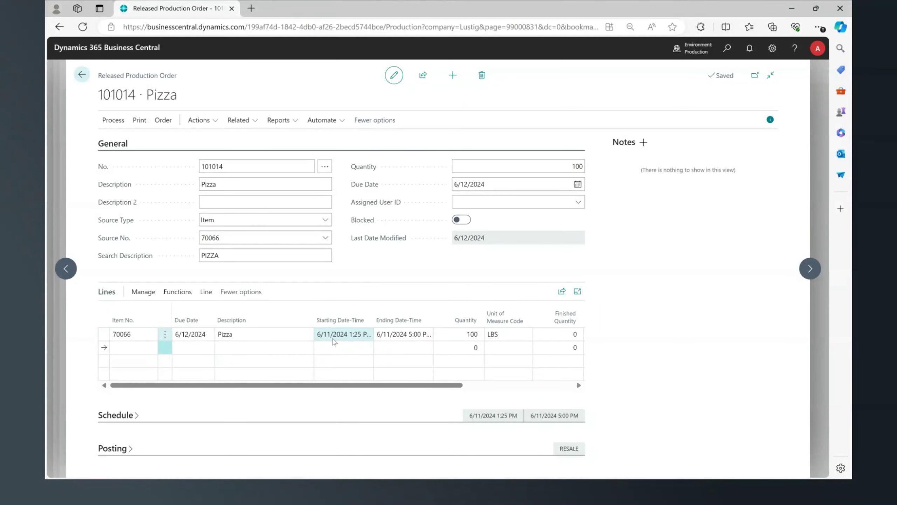
{"action": "left_click", "coordinate": [133, 333]}
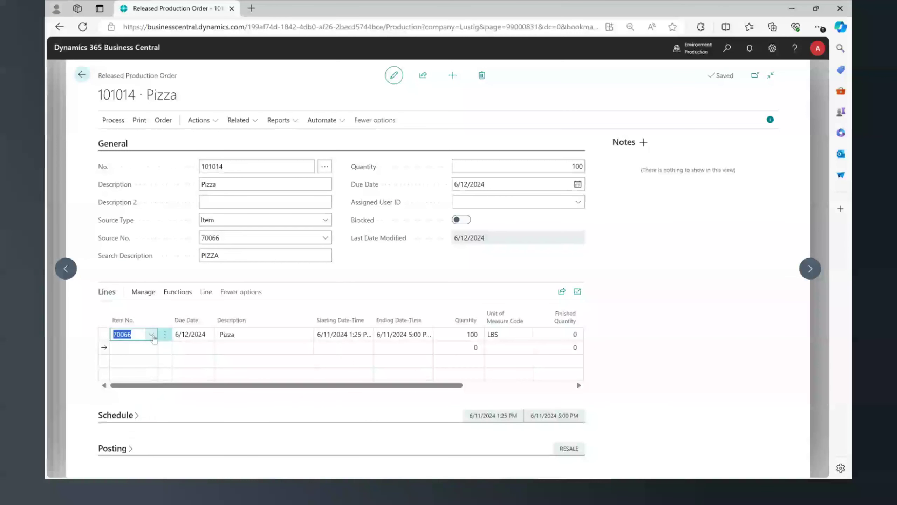
{"action": "left_click", "coordinate": [151, 335]}
{"action": "left_click", "coordinate": [206, 293]}
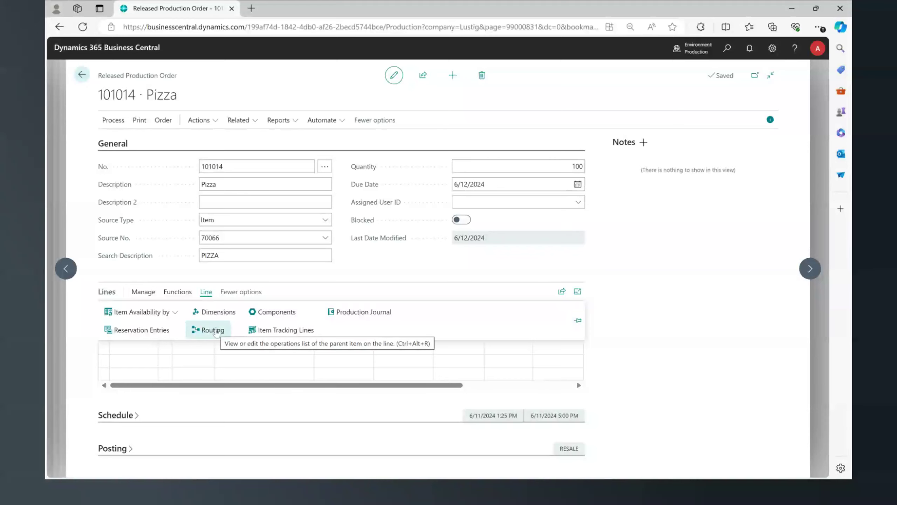
{"action": "left_click", "coordinate": [212, 330]}
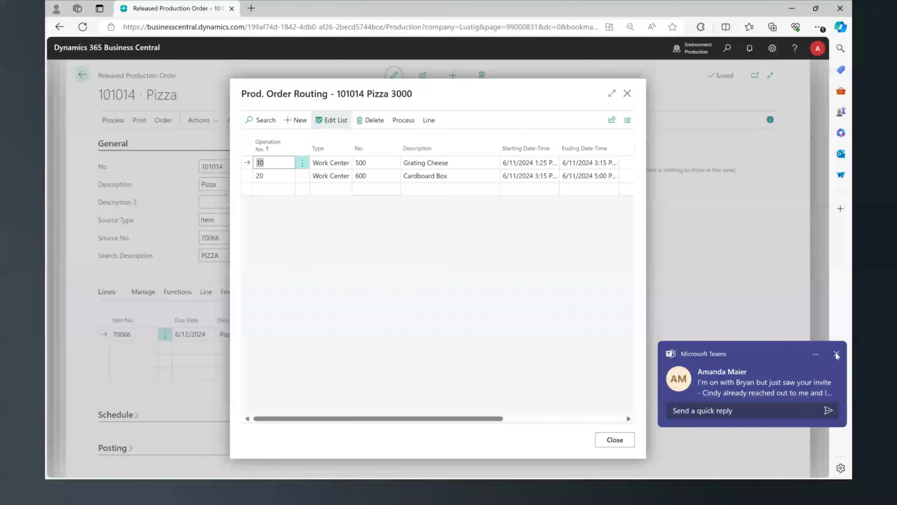
{"action": "left_click", "coordinate": [627, 94]}
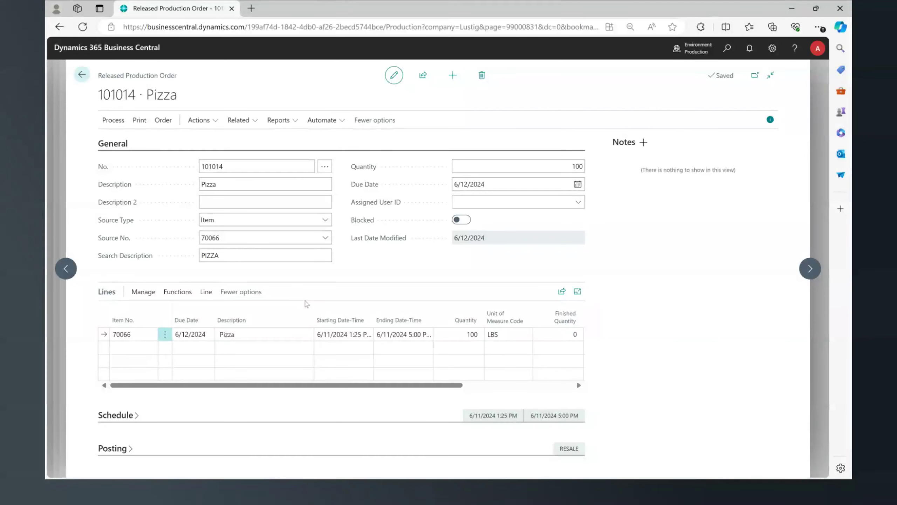
Reopen the Pizza line's routing in an expanded view to examine each operation's dates, setup time and run time
{"action": "left_click", "coordinate": [206, 293]}
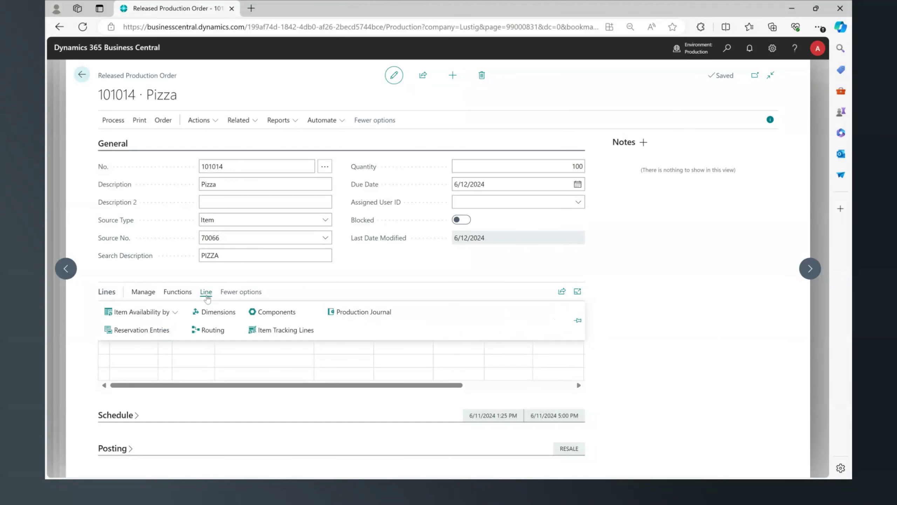
{"action": "left_click", "coordinate": [212, 330]}
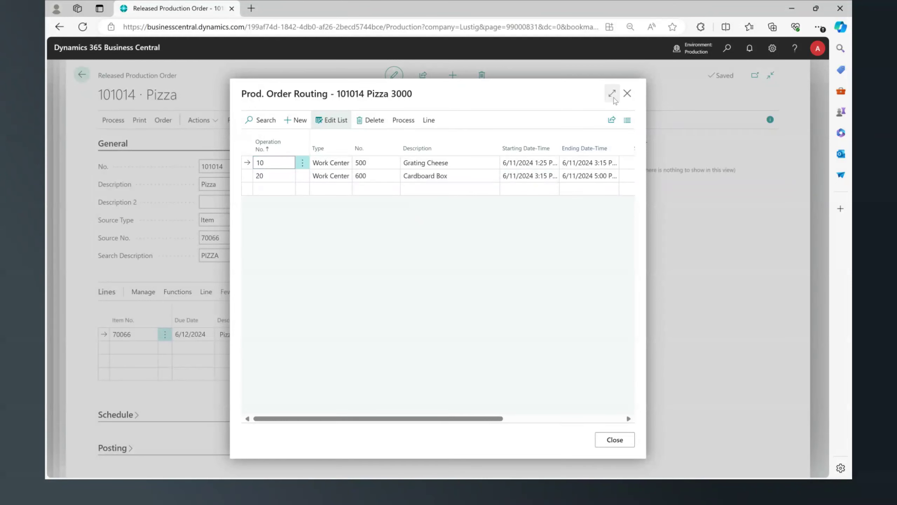
{"action": "left_click", "coordinate": [612, 93]}
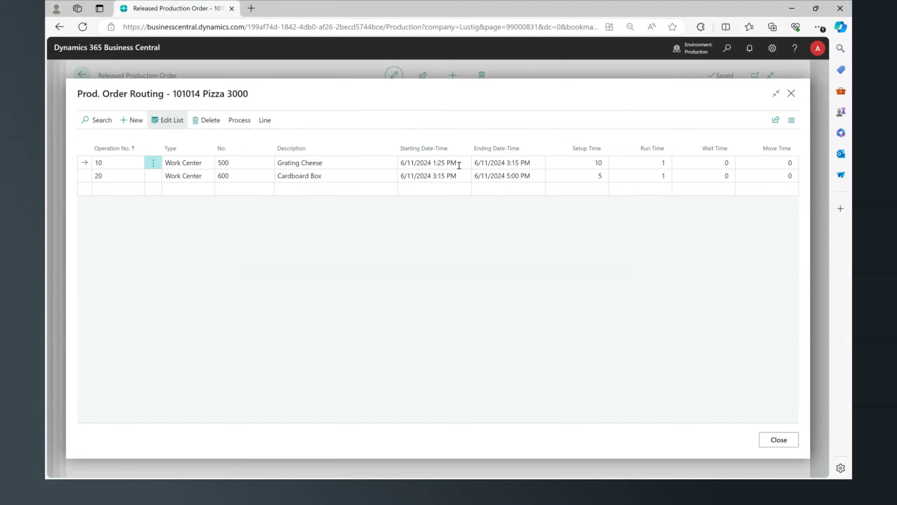